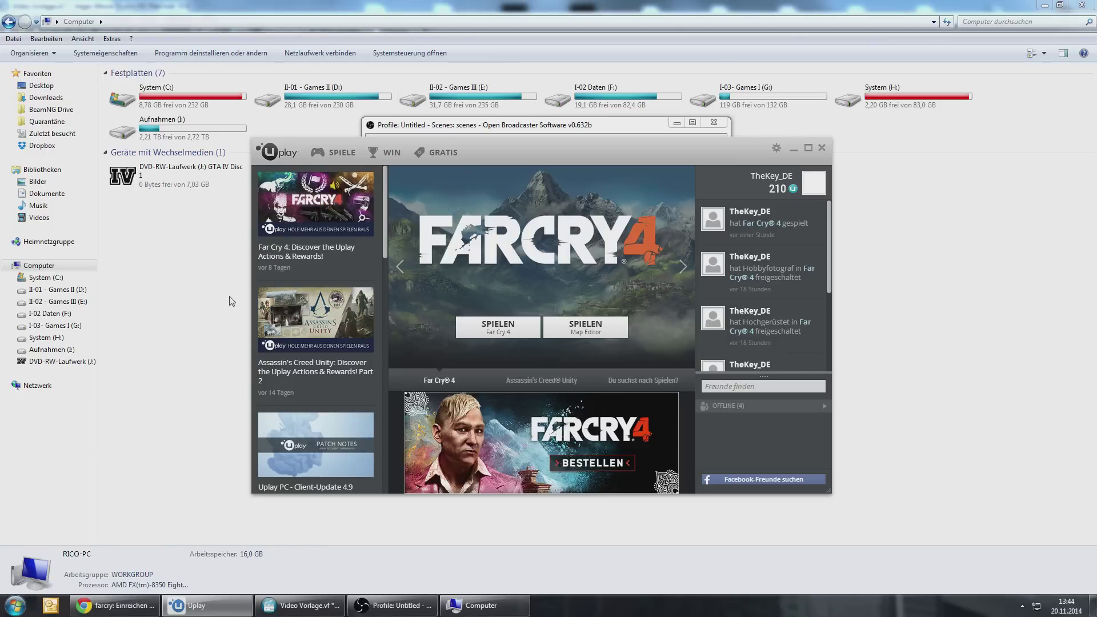
Step: Browse Documents > My Games > Far Cry 4 > profile subfolder and bring up GamerProfile.xml's context menu
{"action": "right_click", "coordinate": [189, 250]}
{"action": "left_click", "coordinate": [103, 118]}
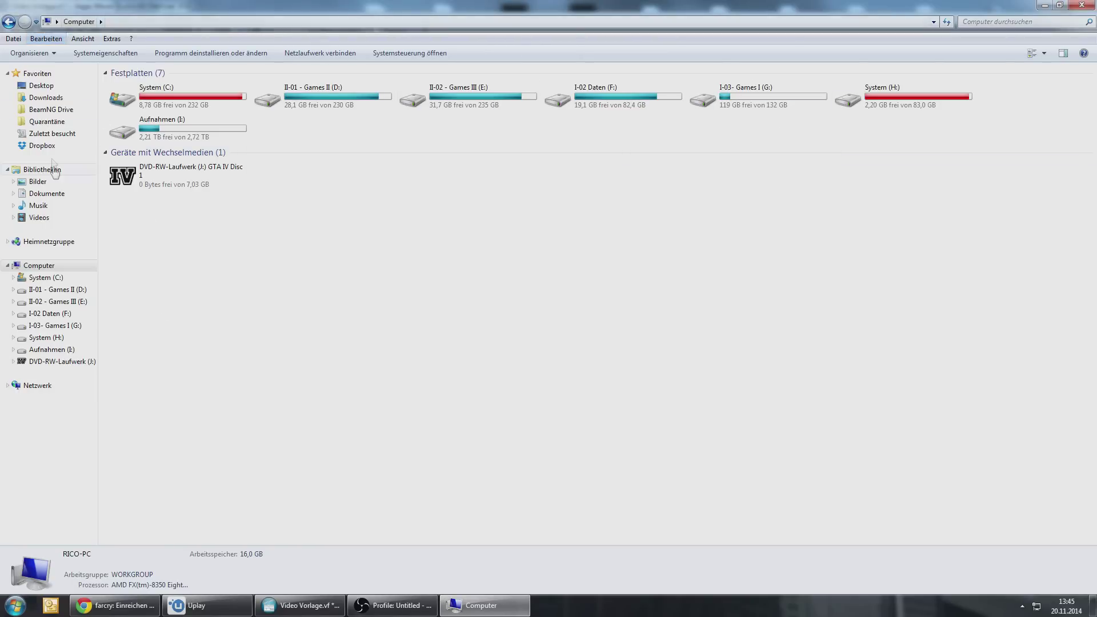
{"action": "left_click", "coordinate": [47, 195]}
{"action": "left_click", "coordinate": [157, 516]}
{"action": "scroll", "coordinate": [157, 516], "scroll_direction": "down", "scroll_amount": 2}
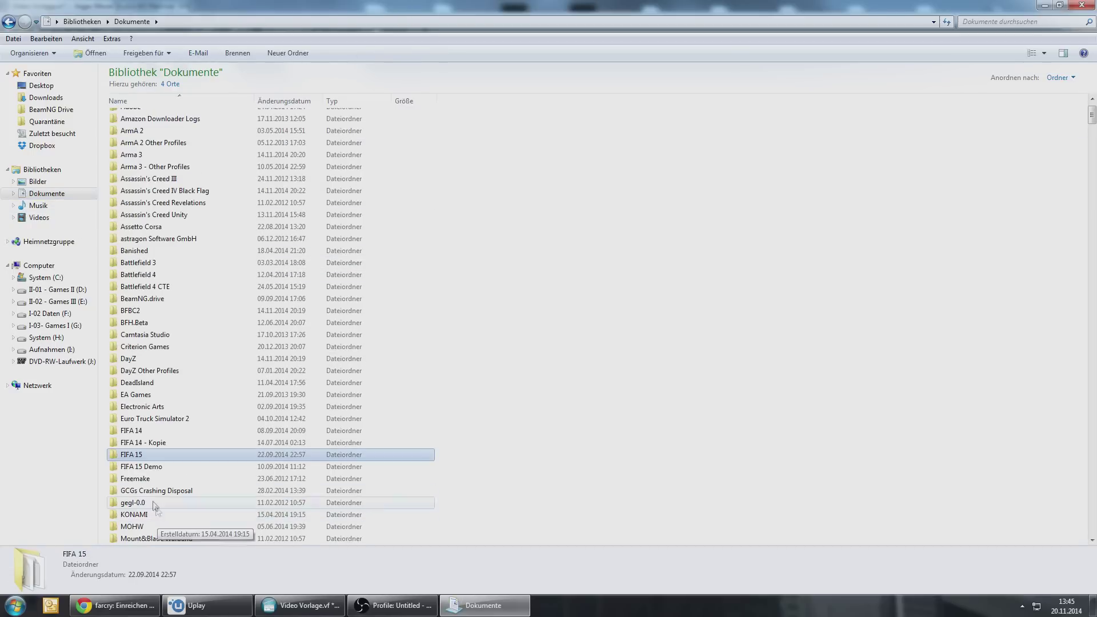
{"action": "scroll", "coordinate": [157, 516], "scroll_direction": "down", "scroll_amount": 2}
{"action": "left_click", "coordinate": [155, 515]}
{"action": "double_click", "coordinate": [153, 503]}
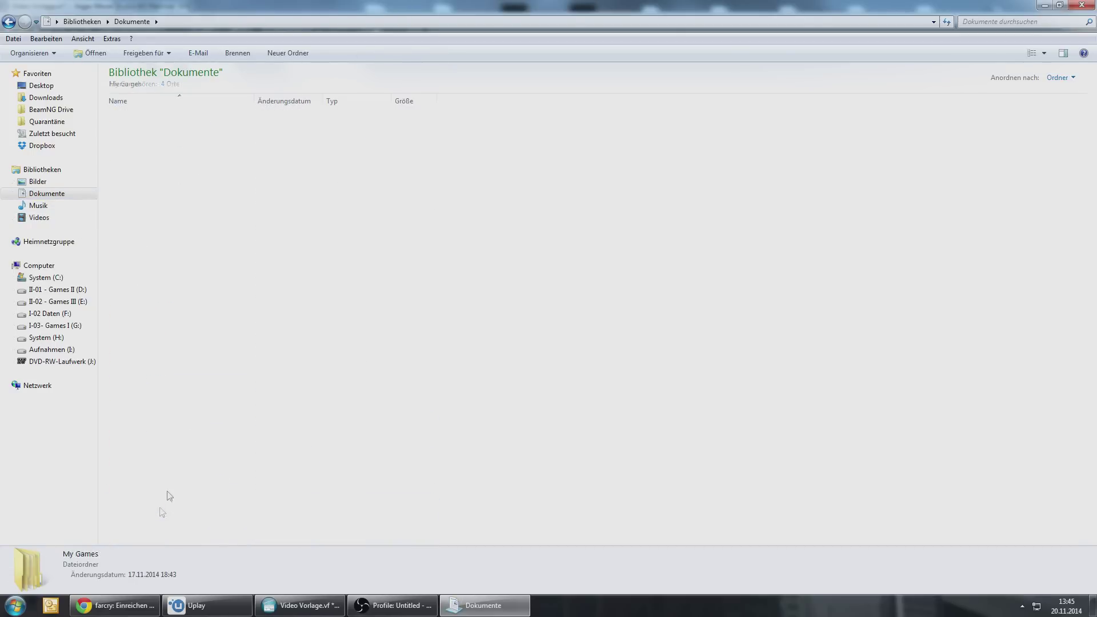
{"action": "double_click", "coordinate": [157, 214]}
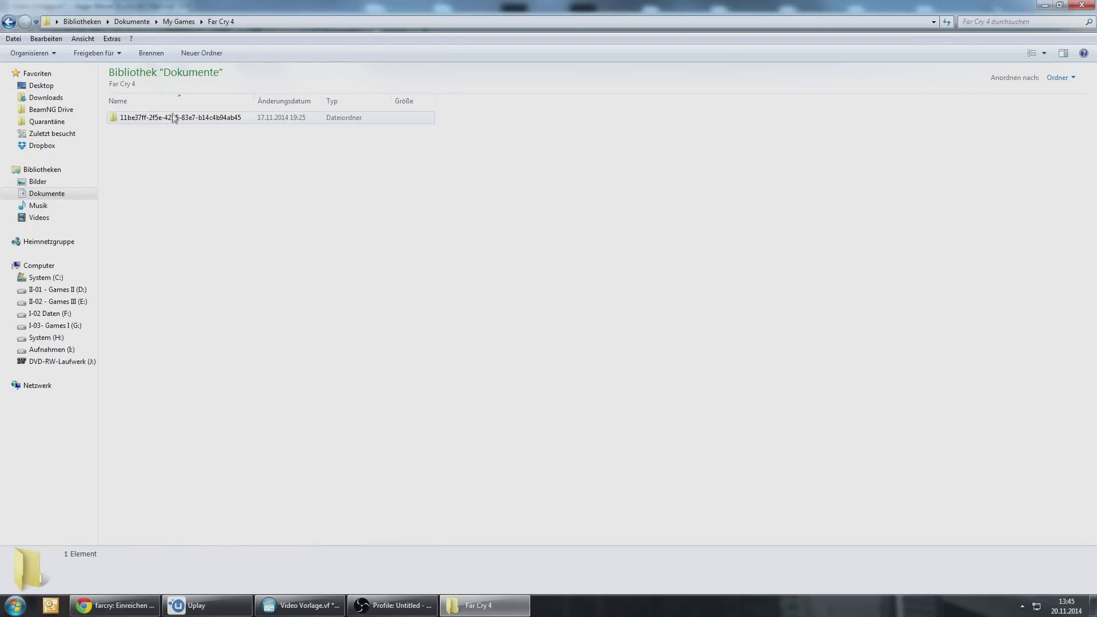
{"action": "double_click", "coordinate": [172, 118]}
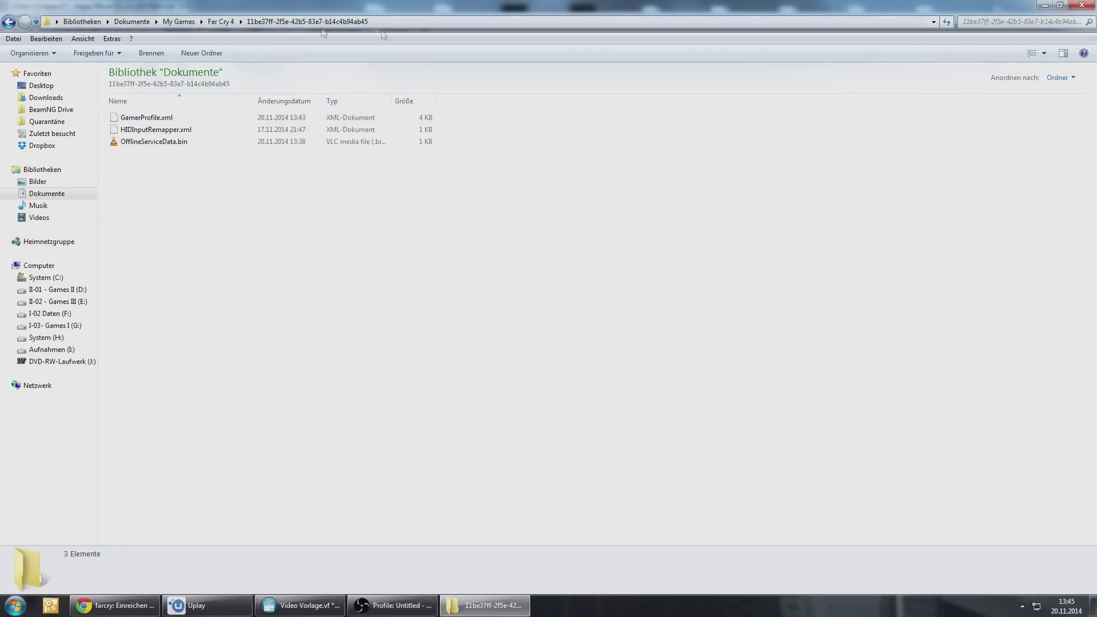
{"action": "right_click", "coordinate": [181, 119]}
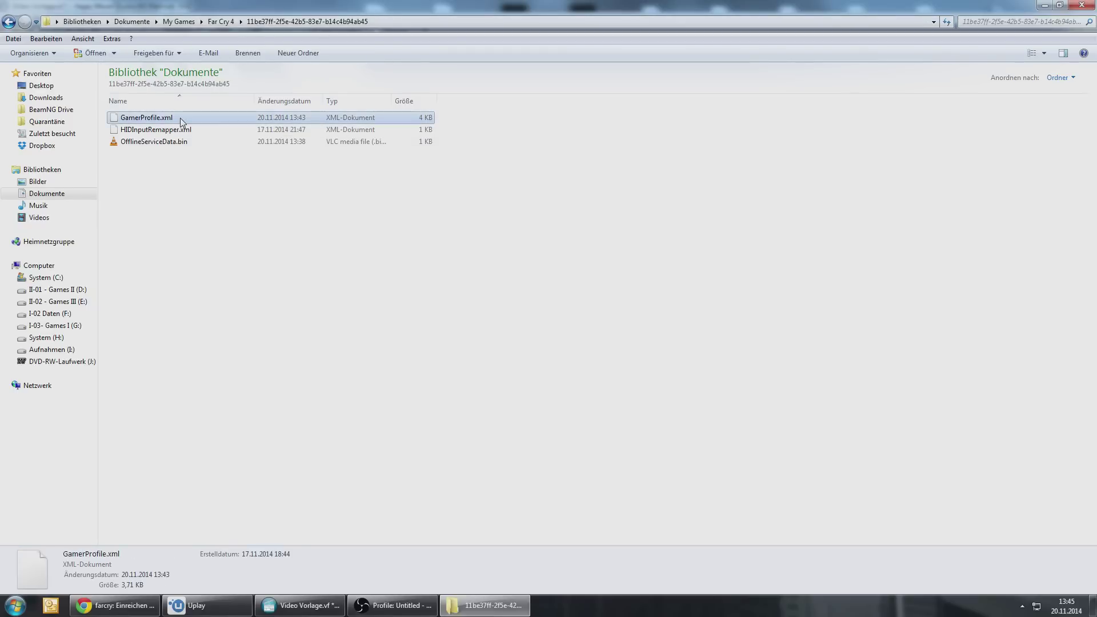
Step: Change EnableNvidiaPCSS on line 18 from 0 to 1 in Notepad++, then save and close
{"action": "left_click", "coordinate": [255, 164]}
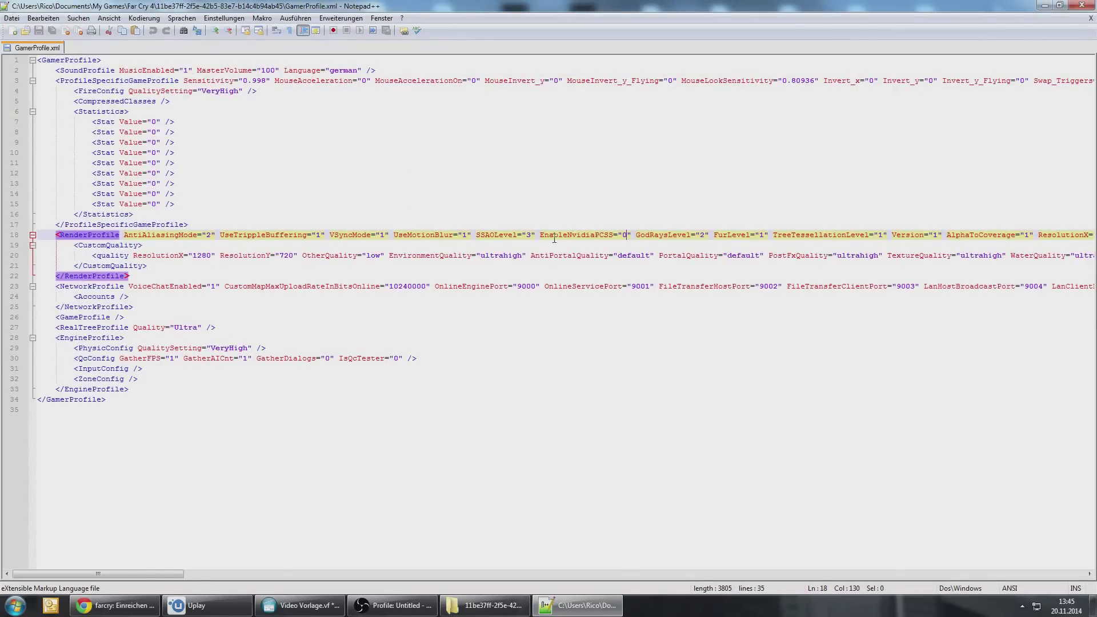
{"action": "left_click_drag", "start_coordinate": [564, 236], "coordinate": [621, 236]}
{"action": "left_click", "coordinate": [627, 236]}
{"action": "key", "text": "BackSpace"}
{"action": "type", "text": "1"}
{"action": "key", "text": "ctrl+s"}
{"action": "left_click", "coordinate": [1087, 5]}
Step: Make GamerProfile.xml read-only through its Properties dialog
{"action": "right_click", "coordinate": [196, 120]}
{"action": "left_click", "coordinate": [268, 376]}
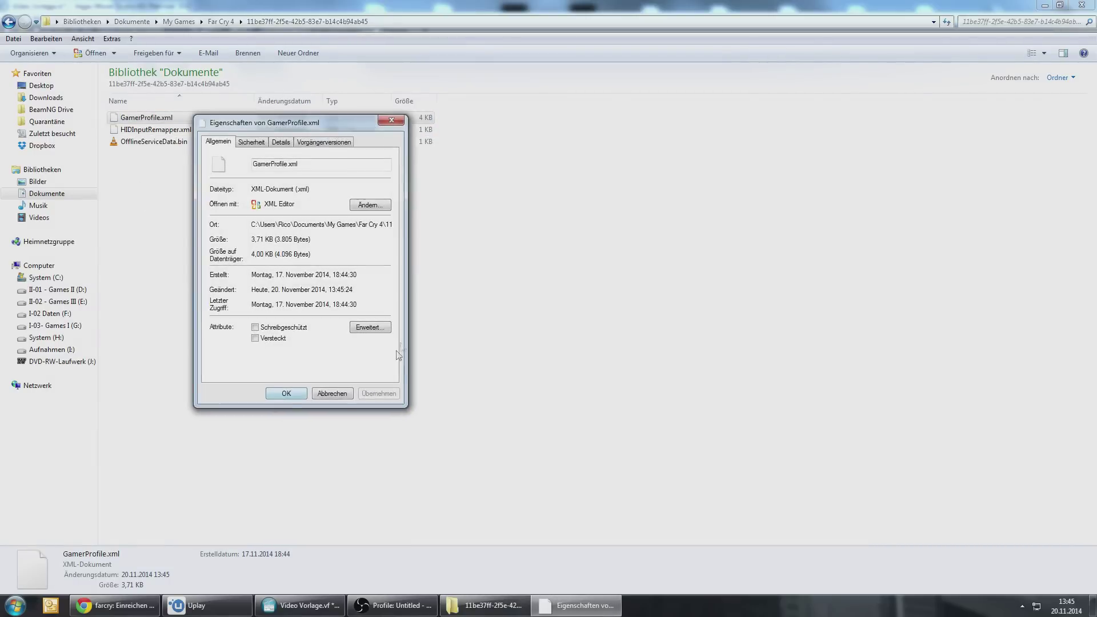
{"action": "left_click", "coordinate": [286, 328]}
{"action": "left_click", "coordinate": [287, 394]}
Step: Close the Explorer window to return to Uplay's Far Cry 4 page
{"action": "left_click", "coordinate": [1088, 6]}
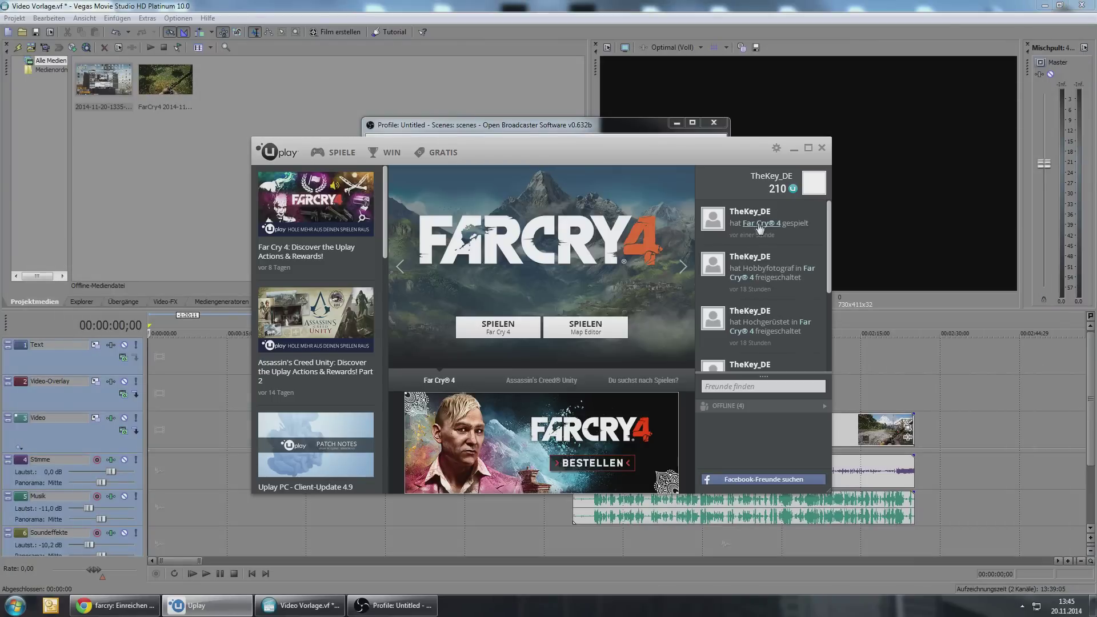